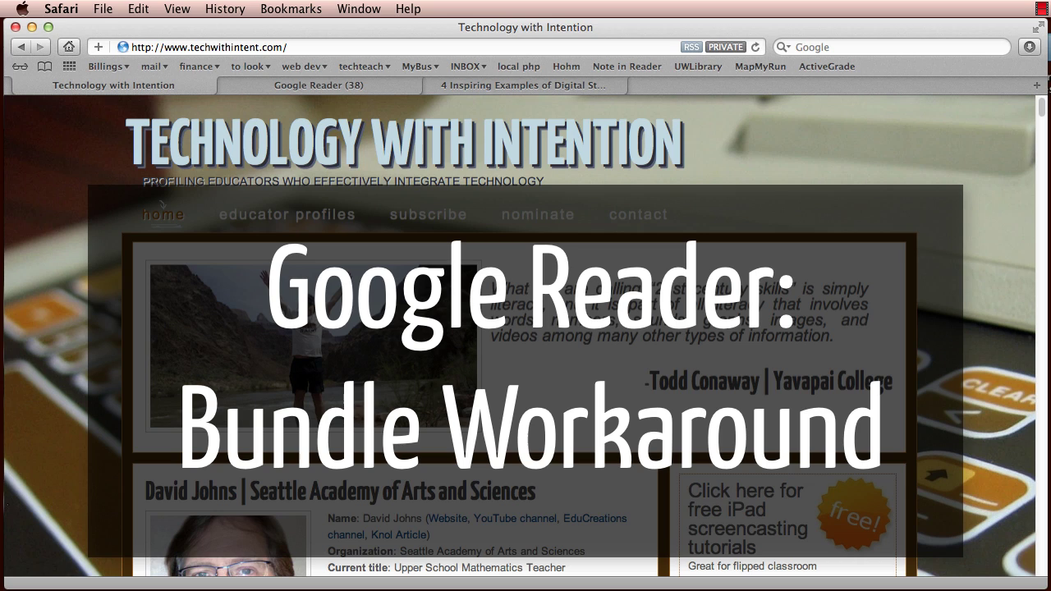
# Step: Switch to Safari's "Google Reader (38)" tab to see the new subscription items
pyautogui.click(326, 86)
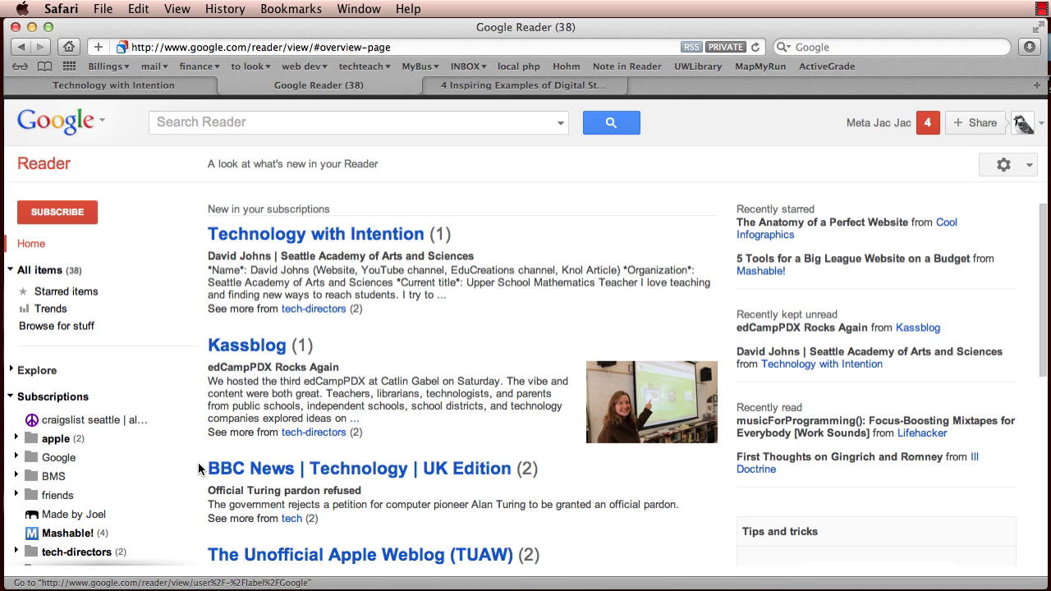
# Step: Expand and collapse the Google and apple folders to peek at their feeds
pyautogui.click(15, 460)
pyautogui.click(14, 460)
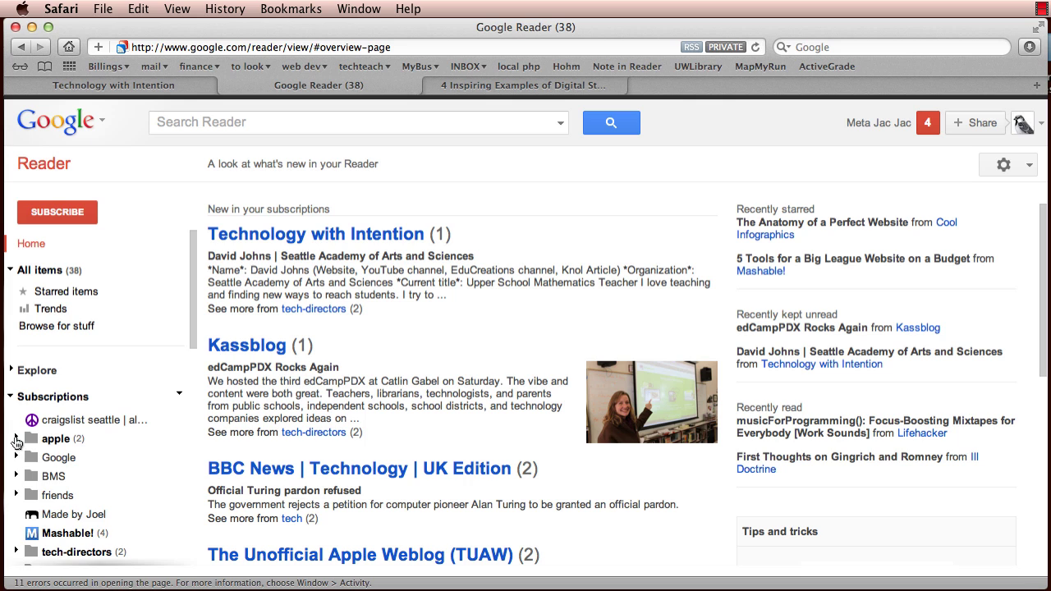
pyautogui.click(15, 439)
pyautogui.click(15, 439)
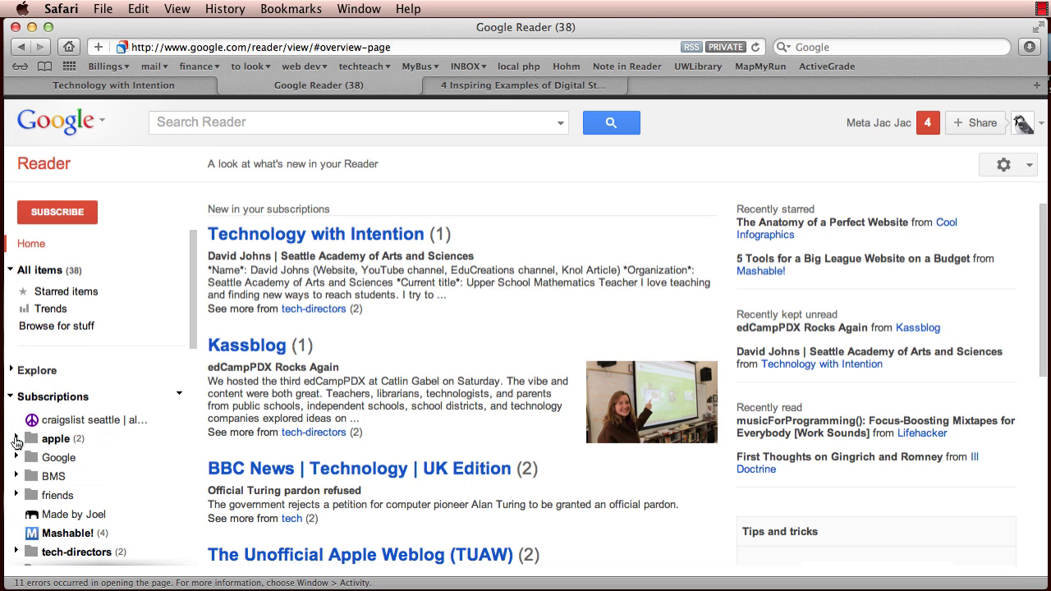
# Step: Read through the tech-directors folder's articles, then go to the Browse for stuff bundle directory
pyautogui.click(76, 551)
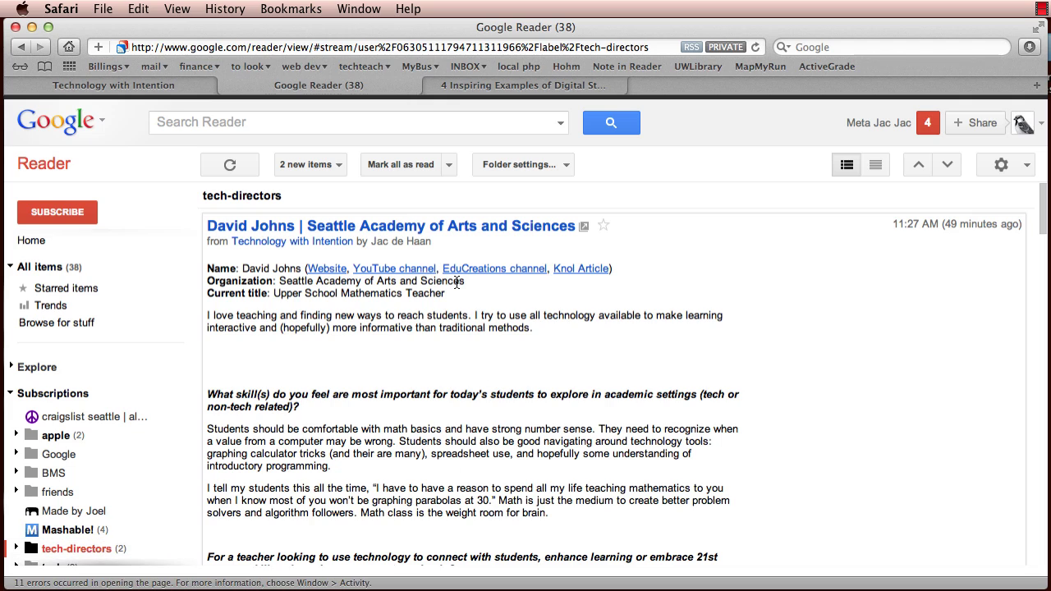
pyautogui.scroll(-5, 568, 430)
pyautogui.scroll(-15, 568, 431)
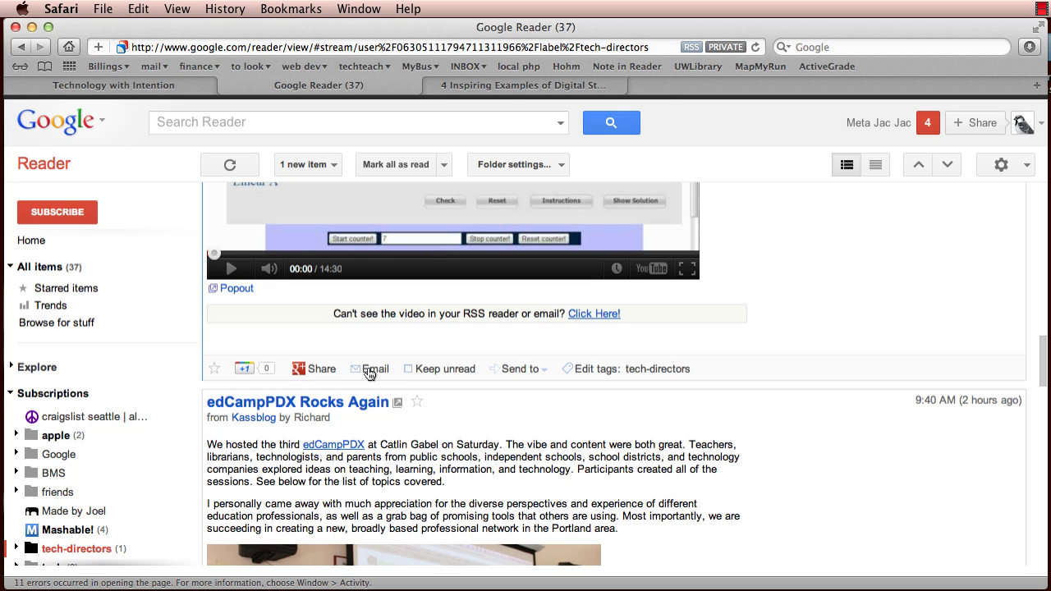
pyautogui.click(537, 373)
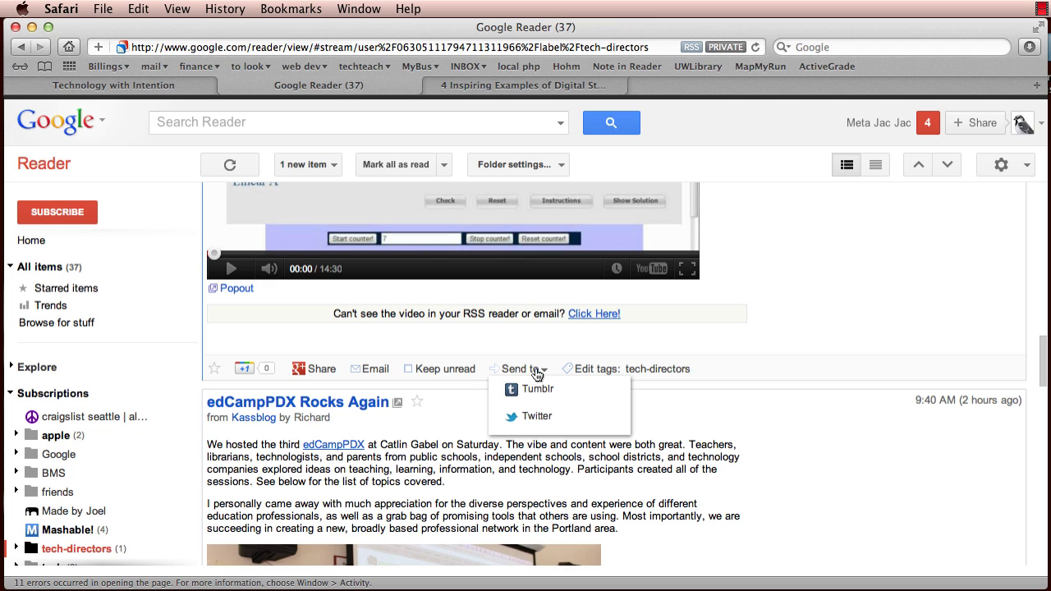
pyautogui.click(537, 374)
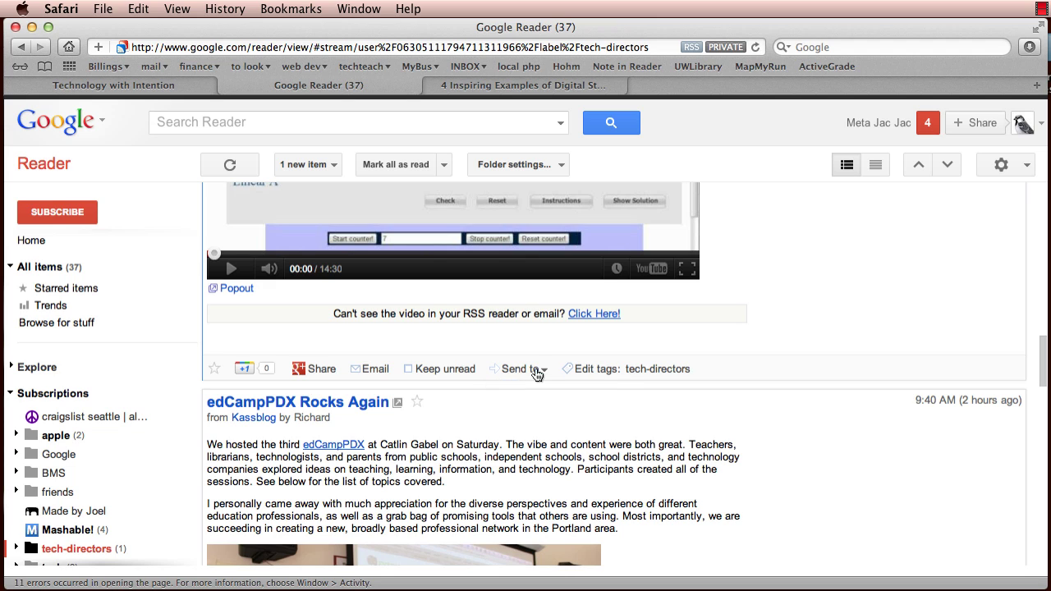
pyautogui.scroll(3, 869, 308)
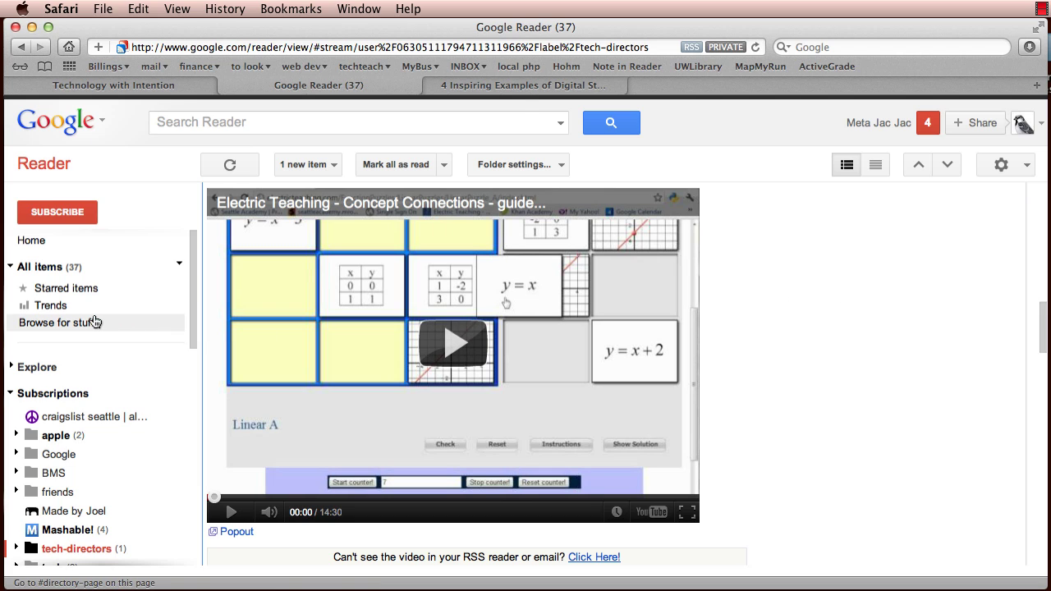
pyautogui.click(95, 322)
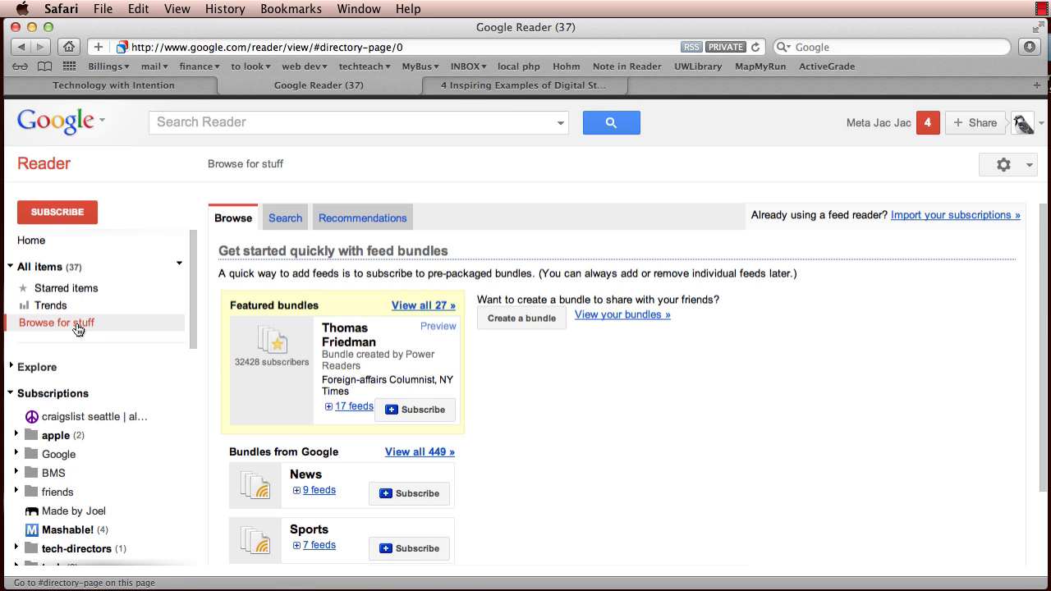
# Step: Open Your bundles, glance at the Twitter bundle replies in Chrome, and return to Safari
pyautogui.click(604, 318)
pyautogui.press('super+Tab')
pyautogui.press('super+Tab')
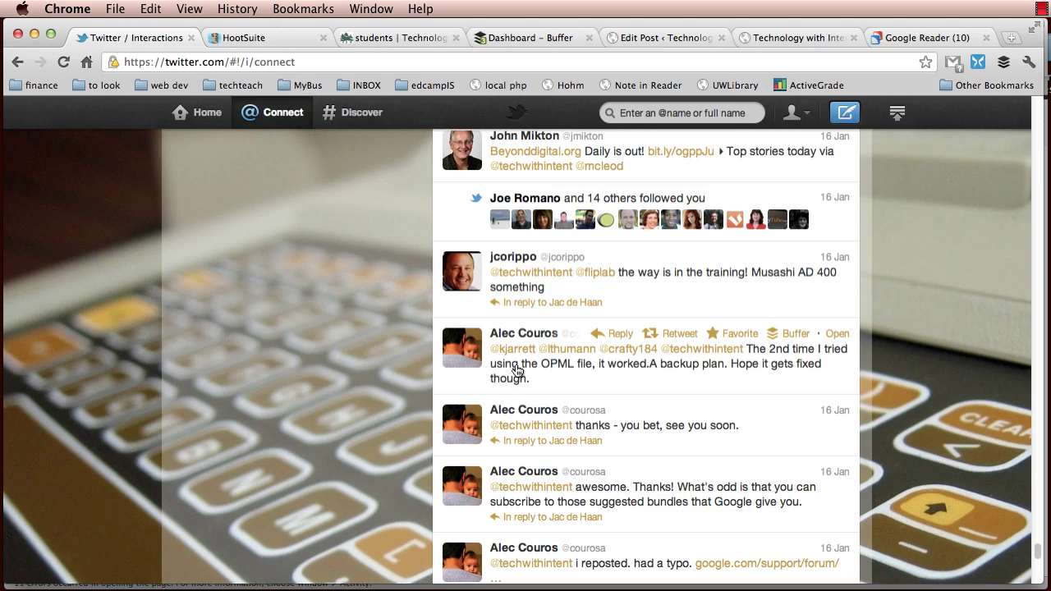
pyautogui.press('super+Tab')
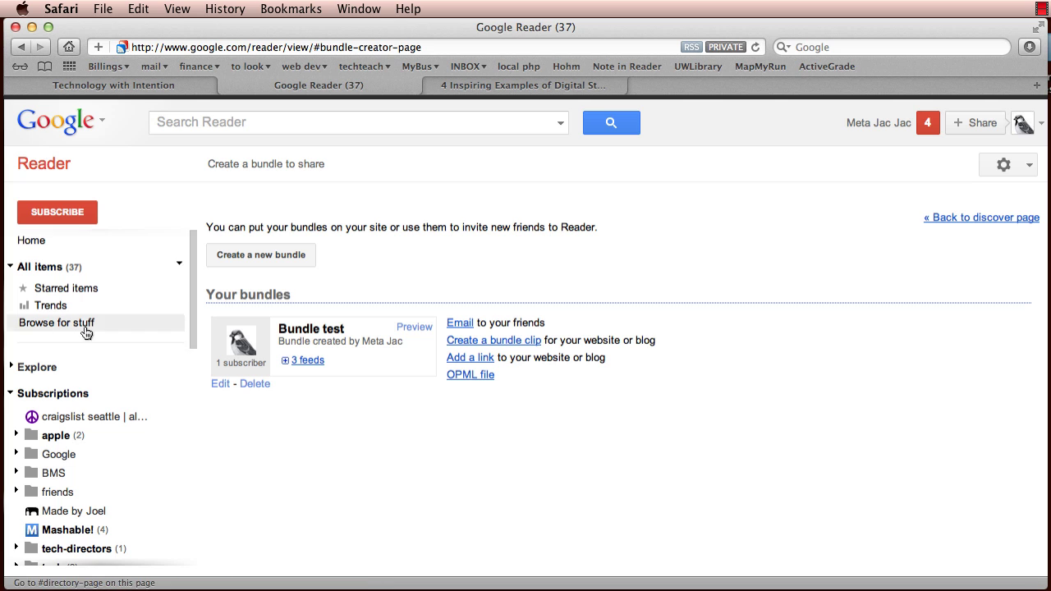
pyautogui.click(52, 321)
pyautogui.scroll(-2, 527, 391)
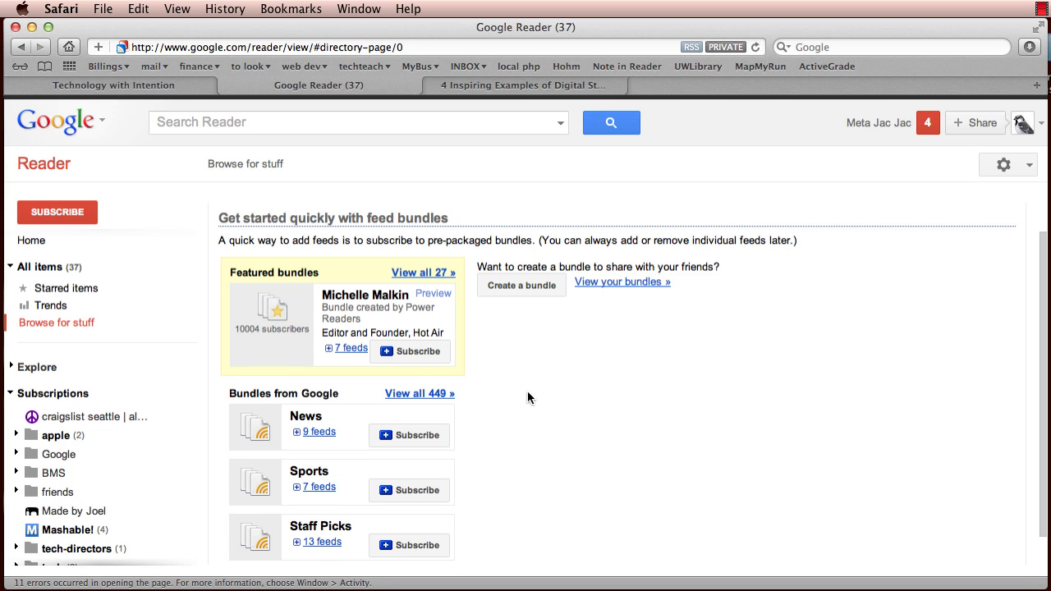
pyautogui.click(303, 400)
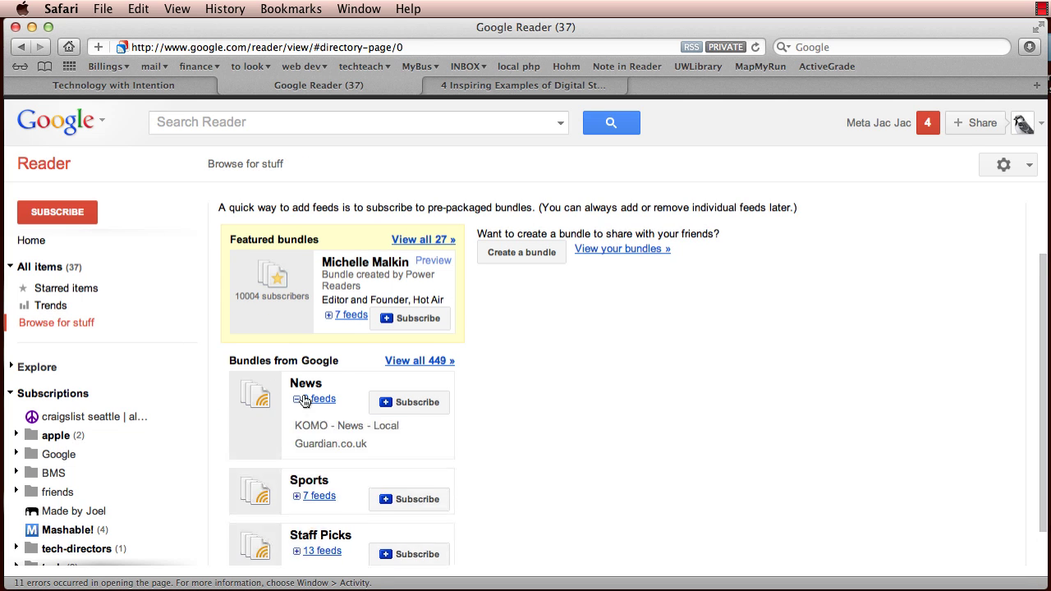
pyautogui.click(304, 400)
pyautogui.click(304, 400)
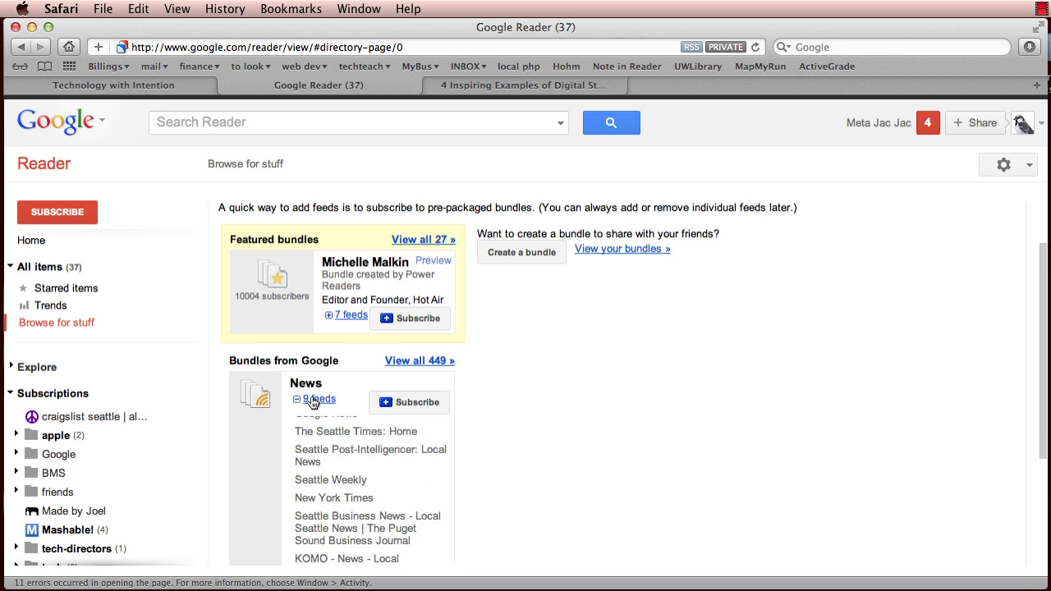
pyautogui.scroll(-2, 304, 400)
pyautogui.click(304, 324)
pyautogui.click(304, 403)
pyautogui.scroll(-5, 601, 418)
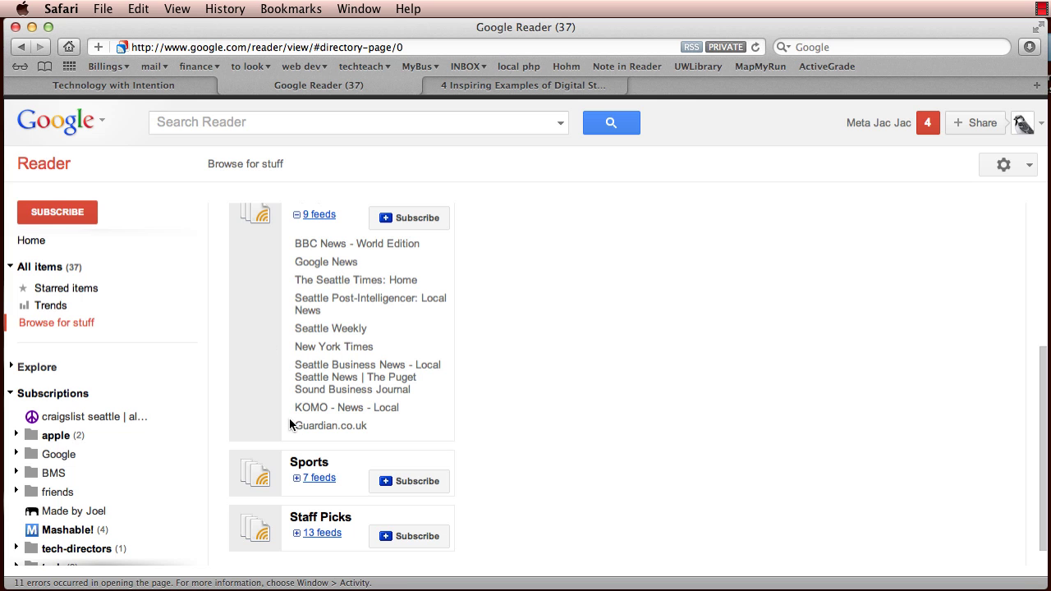
pyautogui.scroll(5, 563, 436)
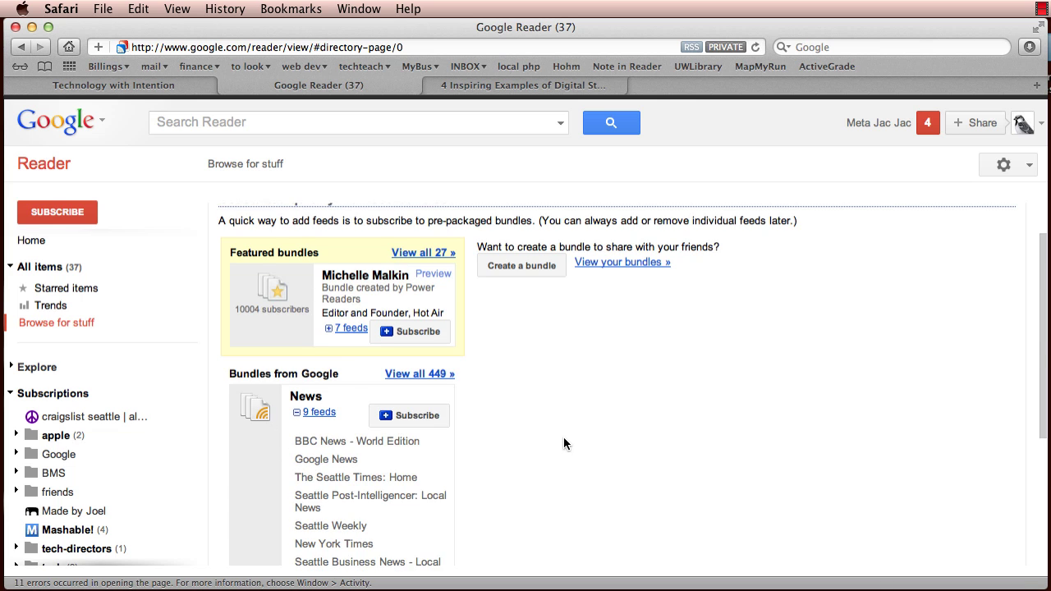
# Step: Try Bundle test's website sharing options and public preview page, then close them
pyautogui.click(603, 314)
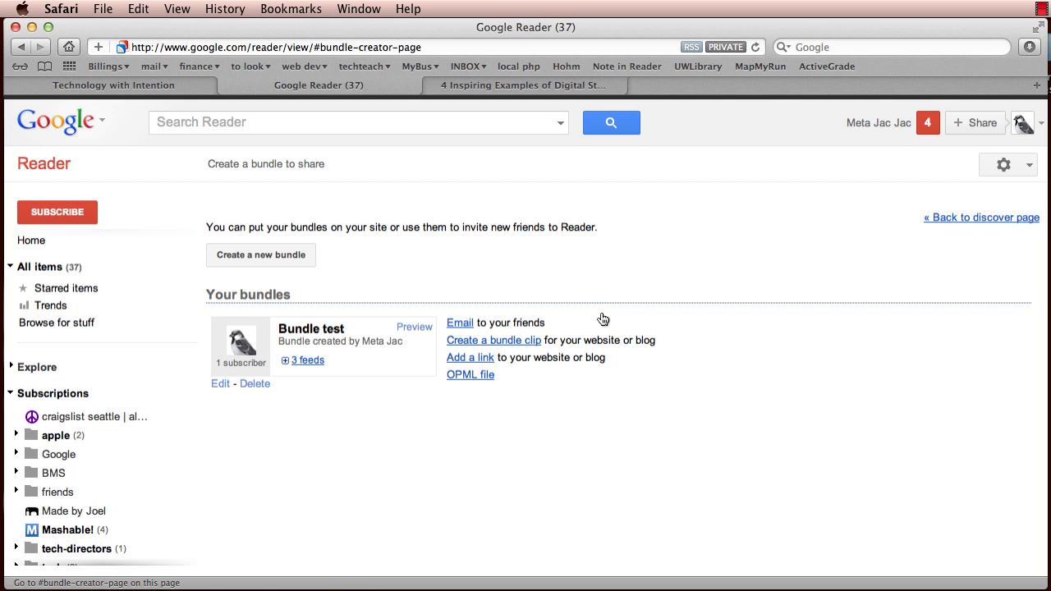
pyautogui.click(504, 344)
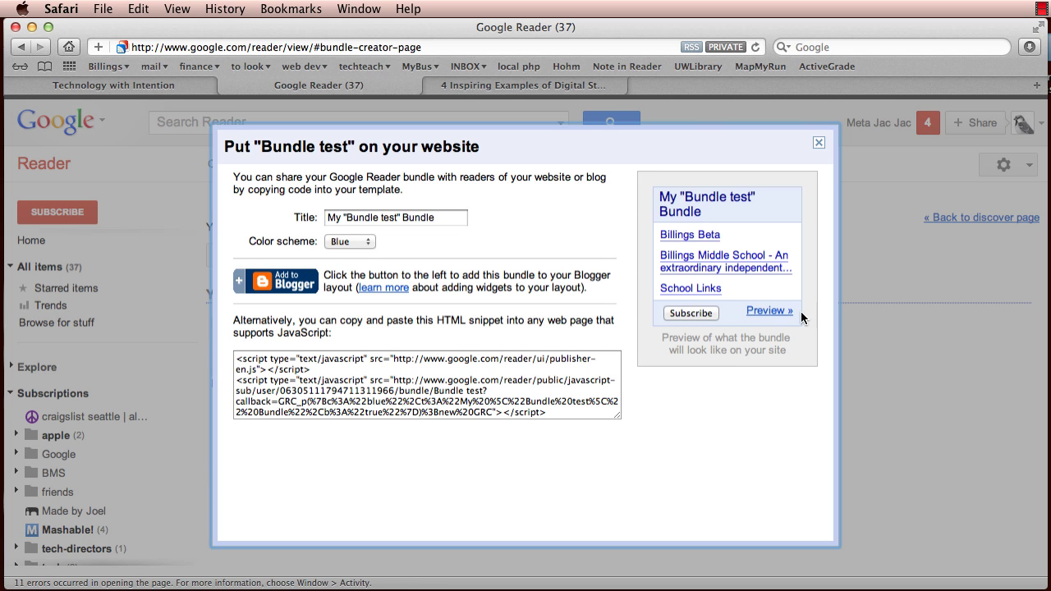
pyautogui.click(778, 311)
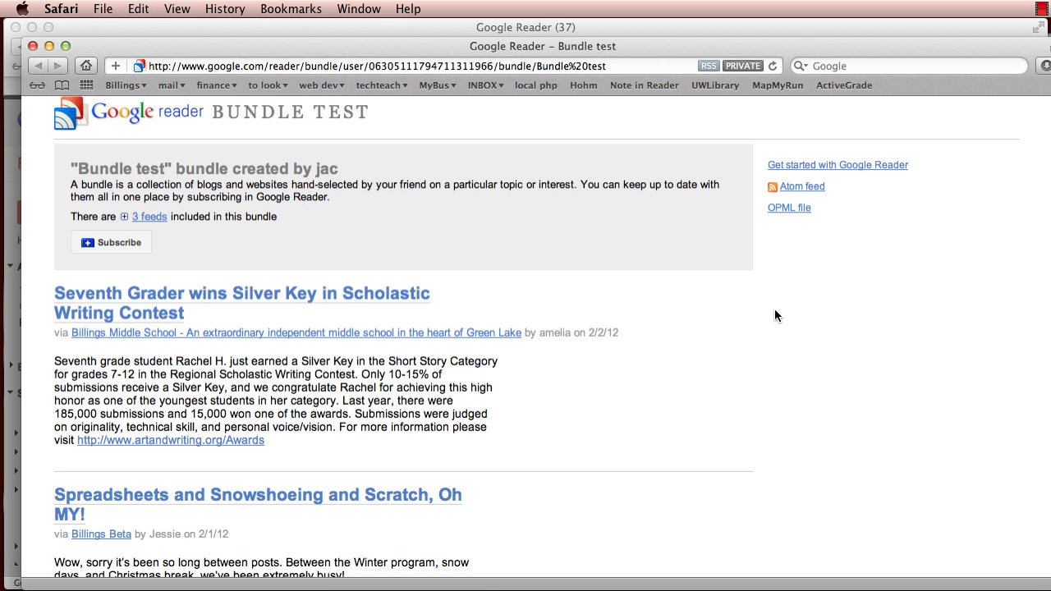
pyautogui.click(148, 223)
pyautogui.click(130, 242)
pyautogui.press('super+w')
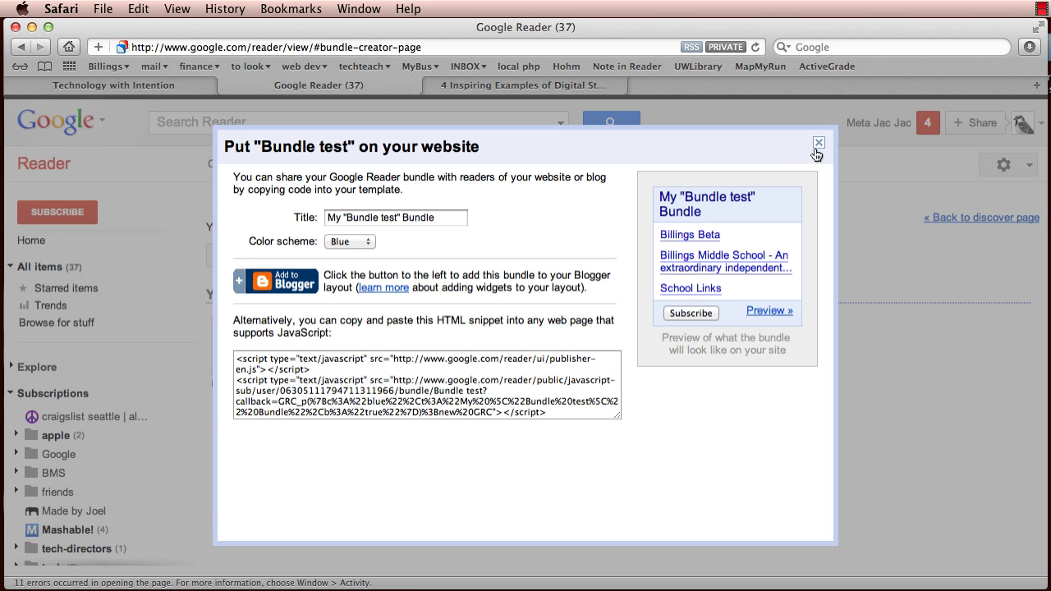
pyautogui.click(818, 143)
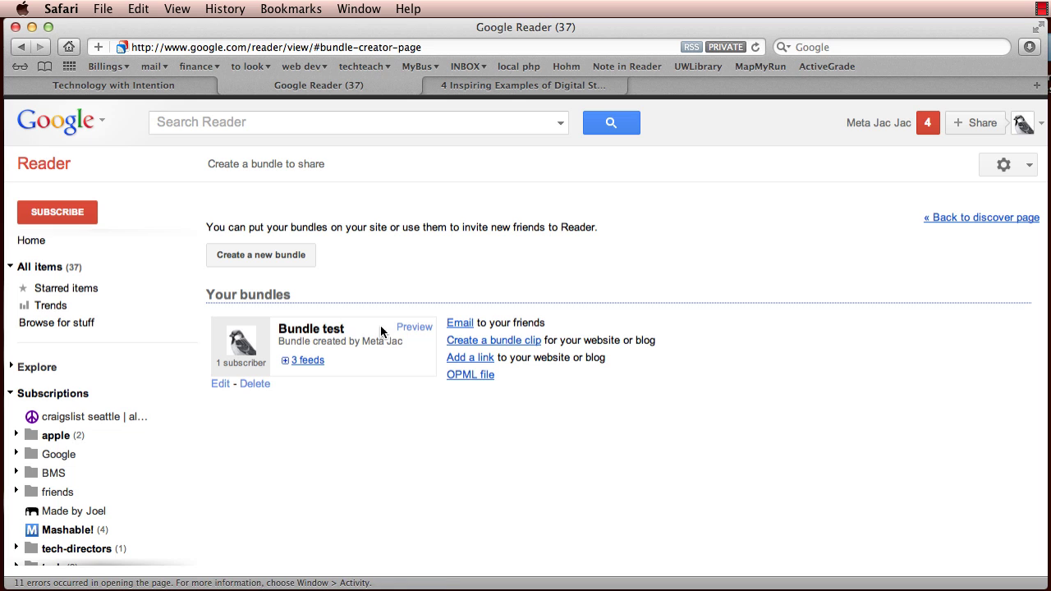
# Step: Copy the Bundle test preview address and switch to the second account's Chrome window
pyautogui.click(413, 335)
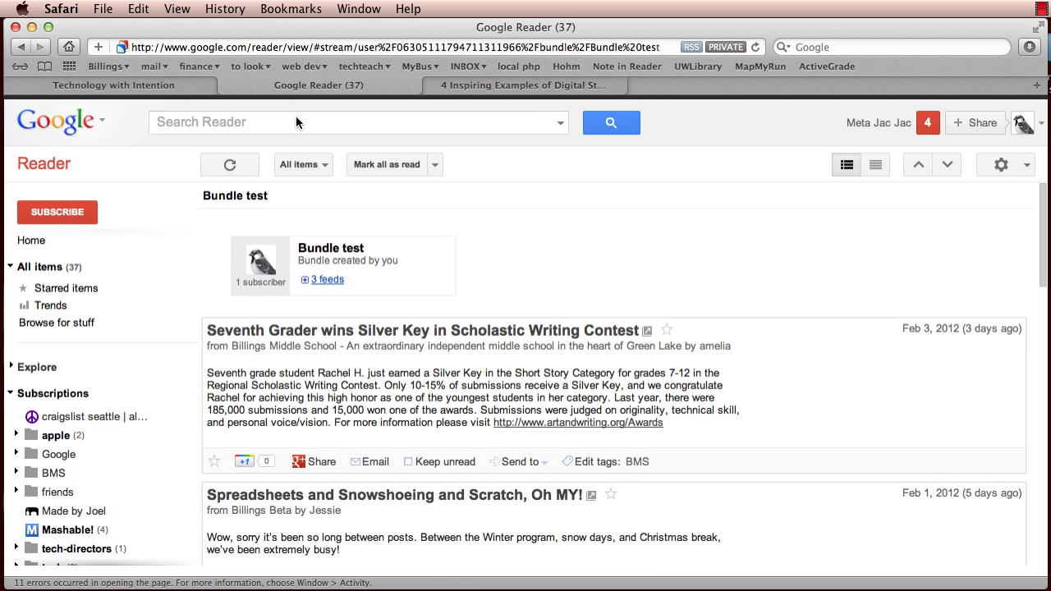
pyautogui.tripleClick(280, 47)
pyautogui.press('super+c')
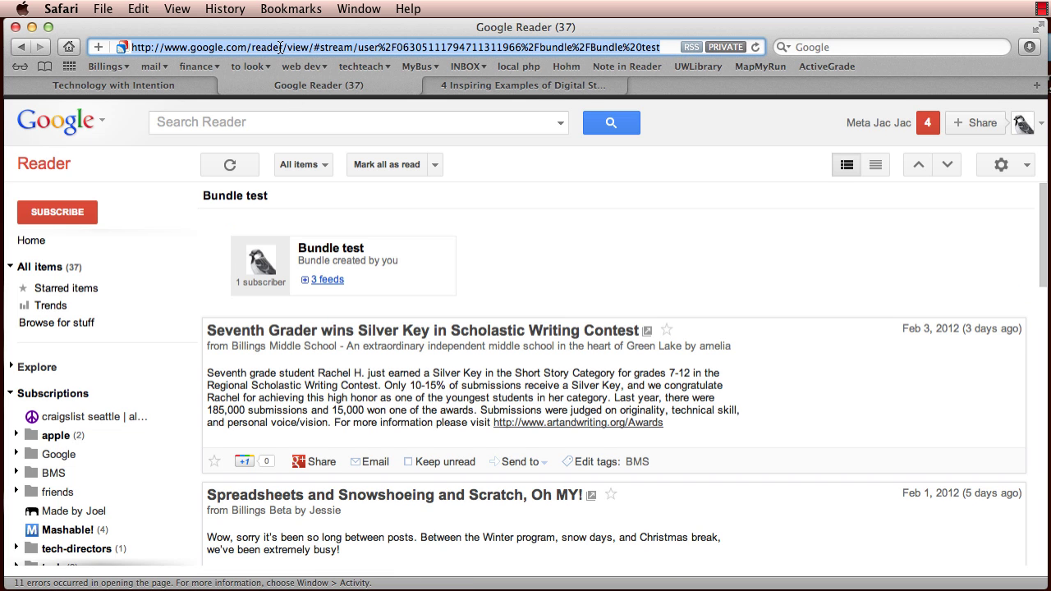
pyautogui.press('super+Tab')
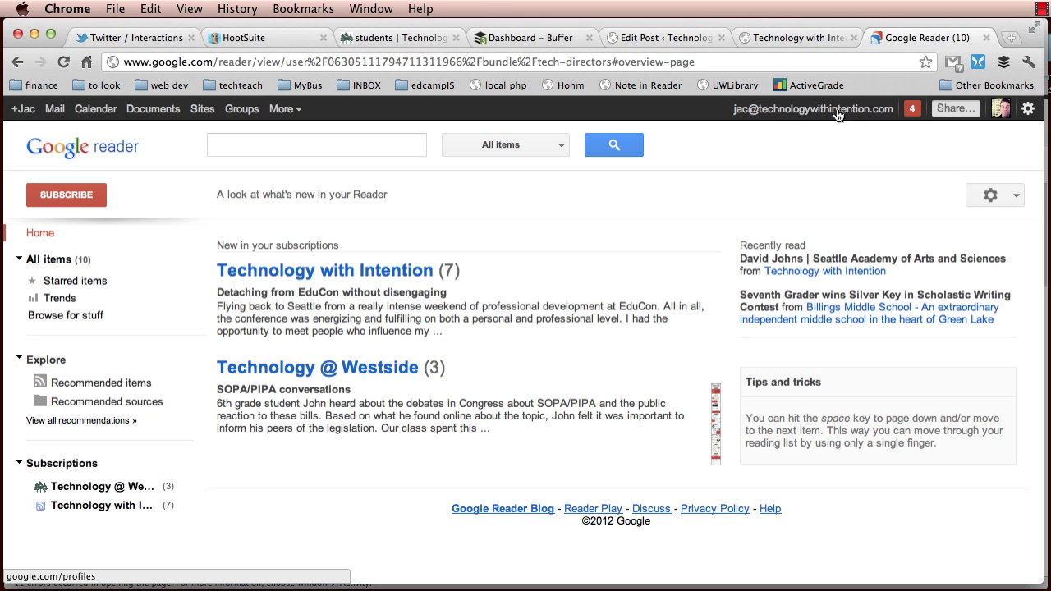
# Step: Load the copied Bundle test URL in Chrome, subscribe to its 3 feeds, then return to Safari
pyautogui.press('super+l')
pyautogui.press('super+v')
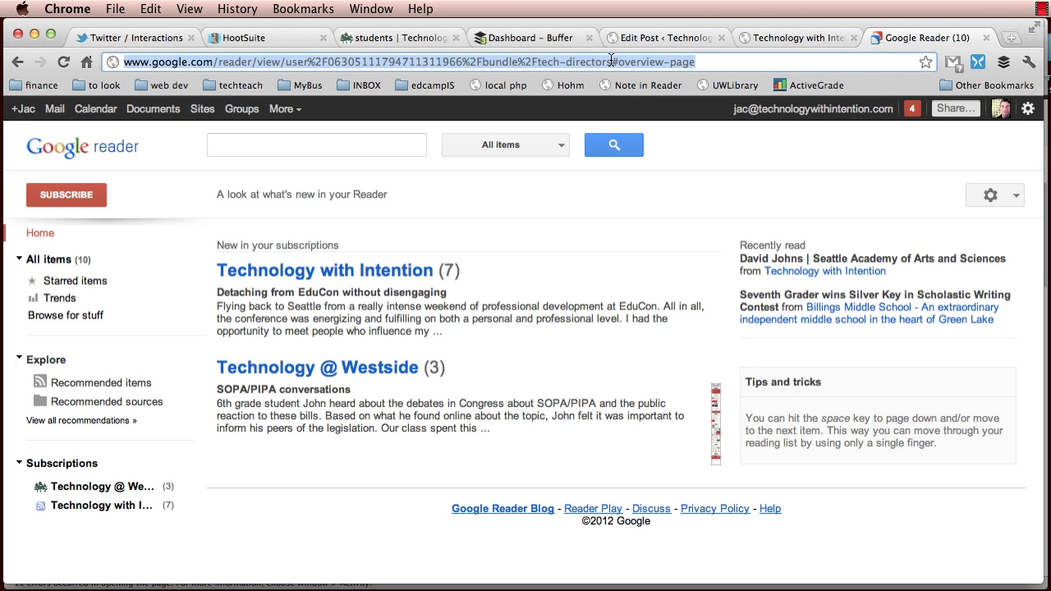
pyautogui.press('Return')
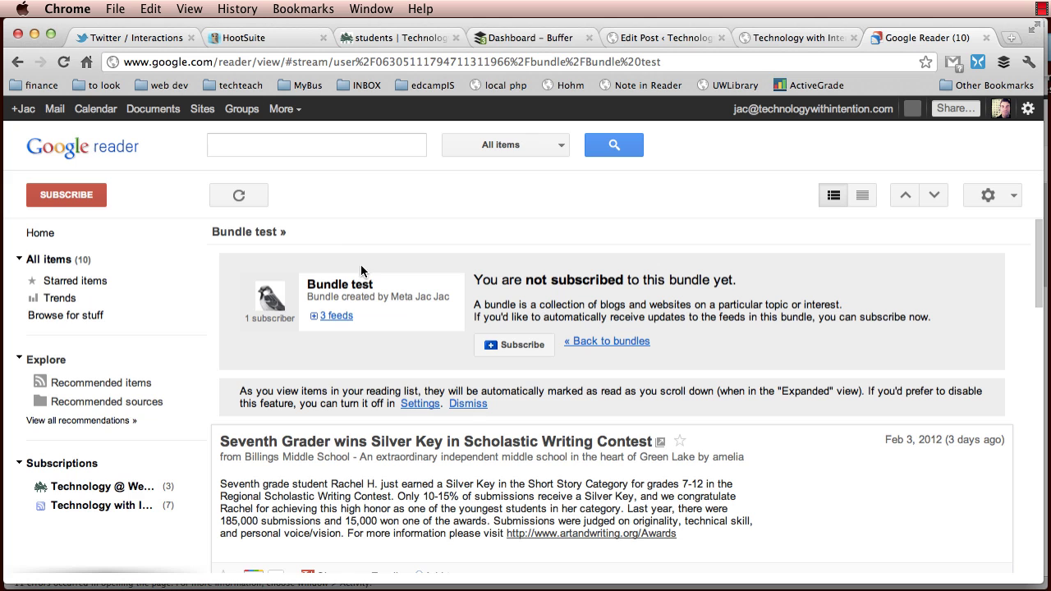
pyautogui.click(330, 316)
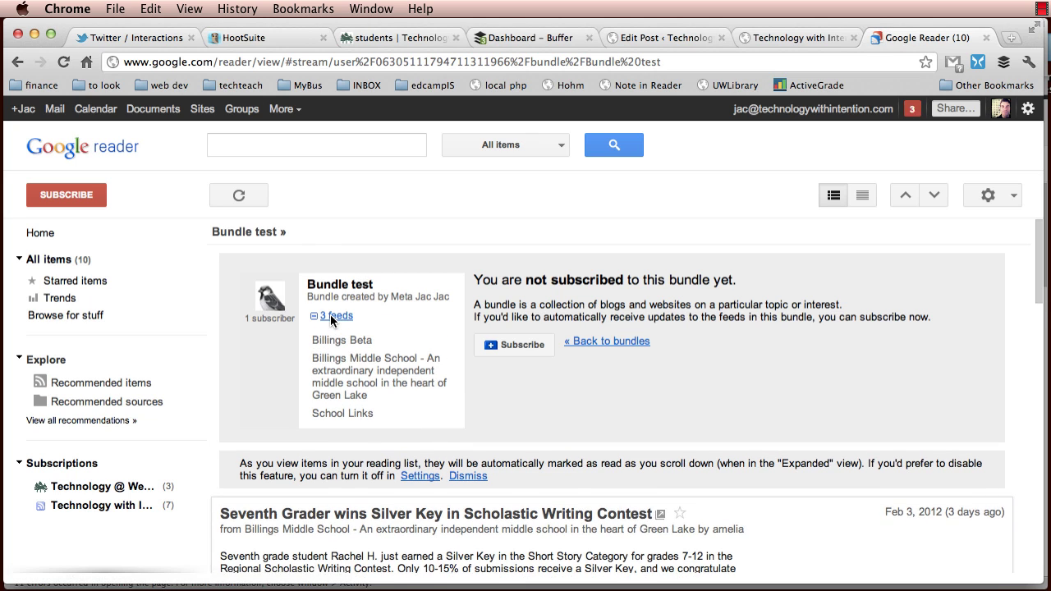
pyautogui.click(330, 316)
pyautogui.click(330, 316)
pyautogui.click(543, 344)
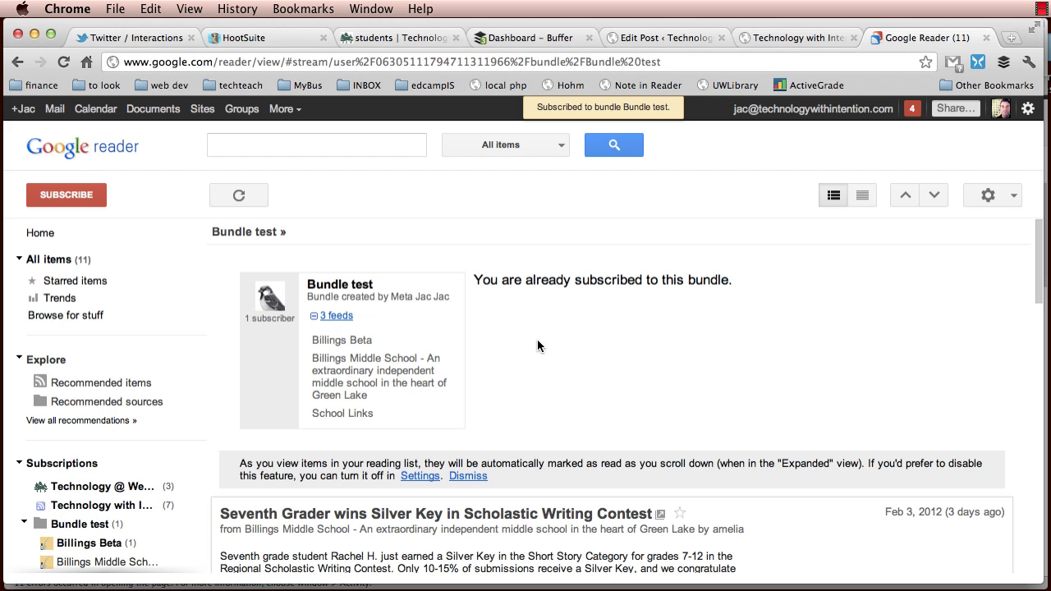
pyautogui.scroll(-1, 205, 345)
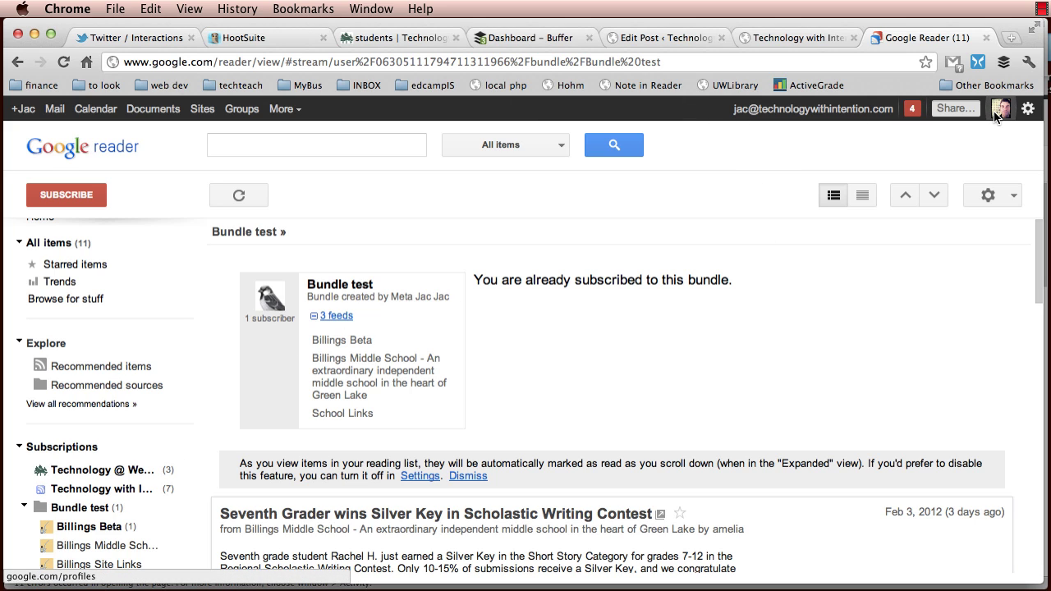
pyautogui.click(517, 446)
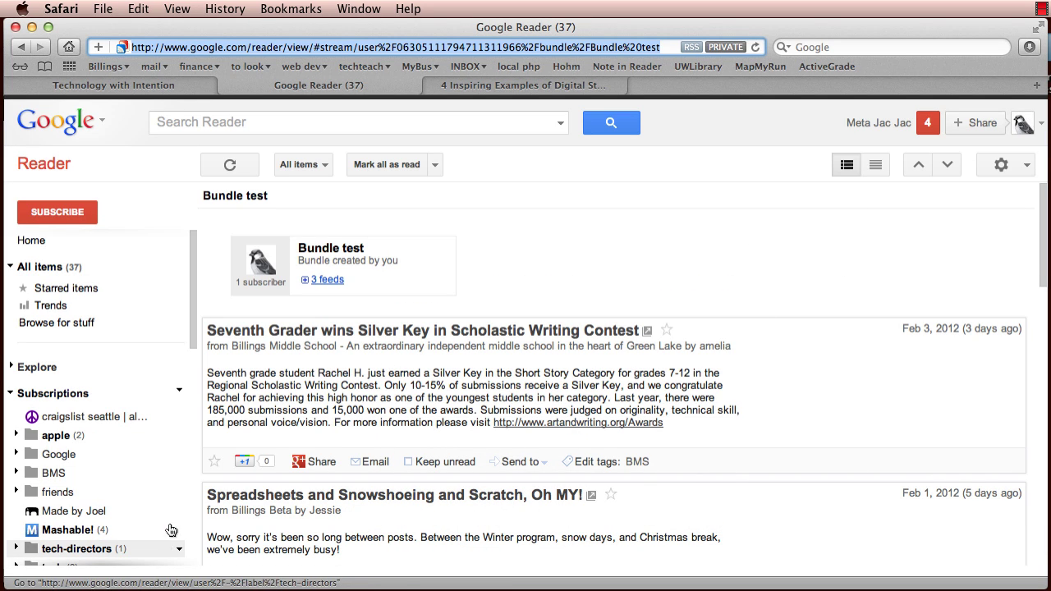
# Step: Save a tech-directors bundle of 6 feeds from the folder and open its preview page
pyautogui.click(179, 549)
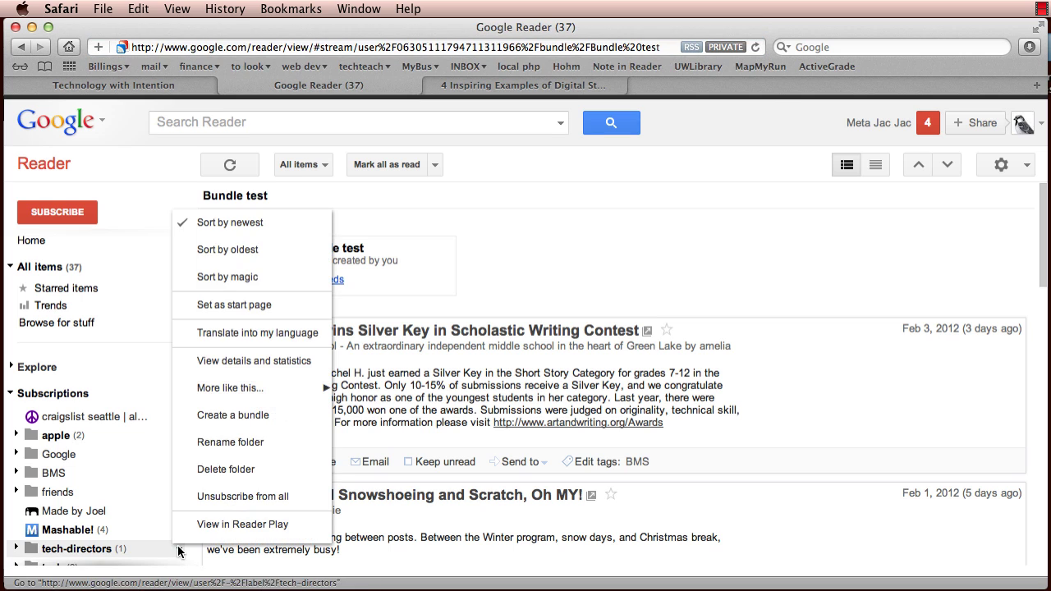
pyautogui.click(207, 416)
pyautogui.scroll(-4, 279, 418)
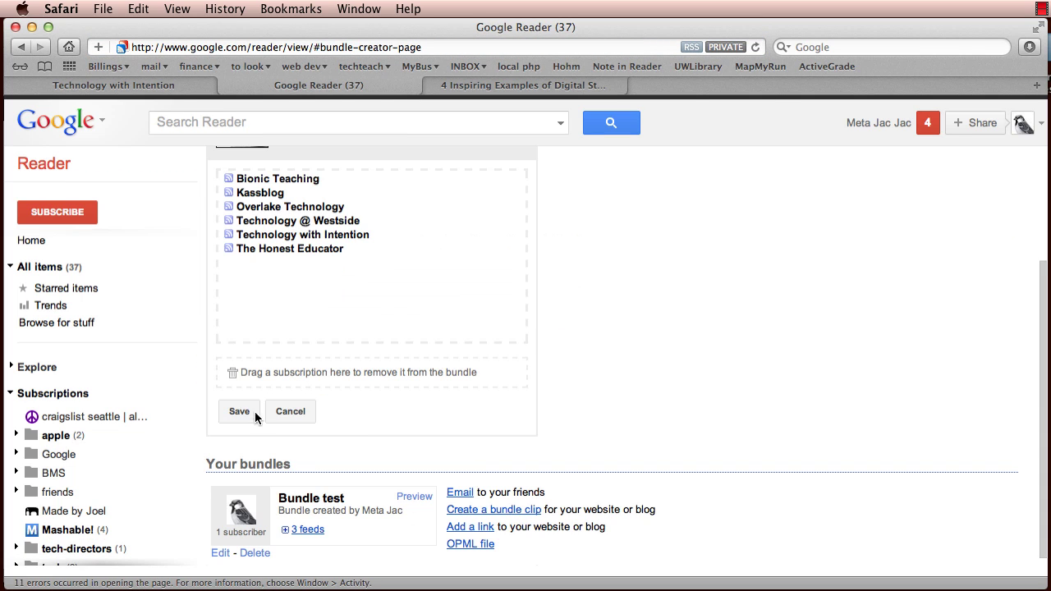
pyautogui.click(241, 414)
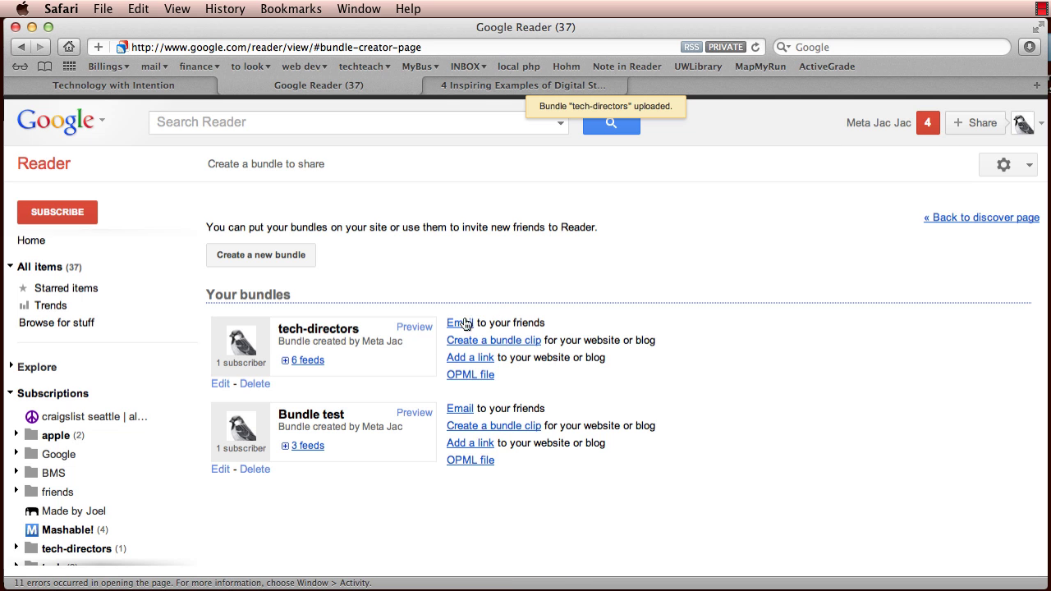
pyautogui.click(421, 329)
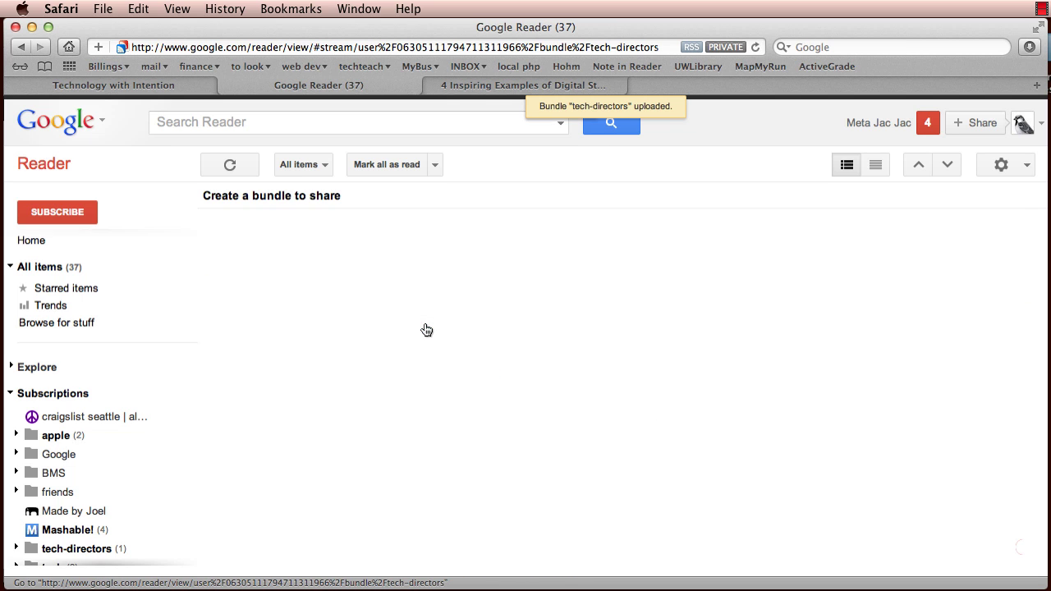
pyautogui.click(353, 48)
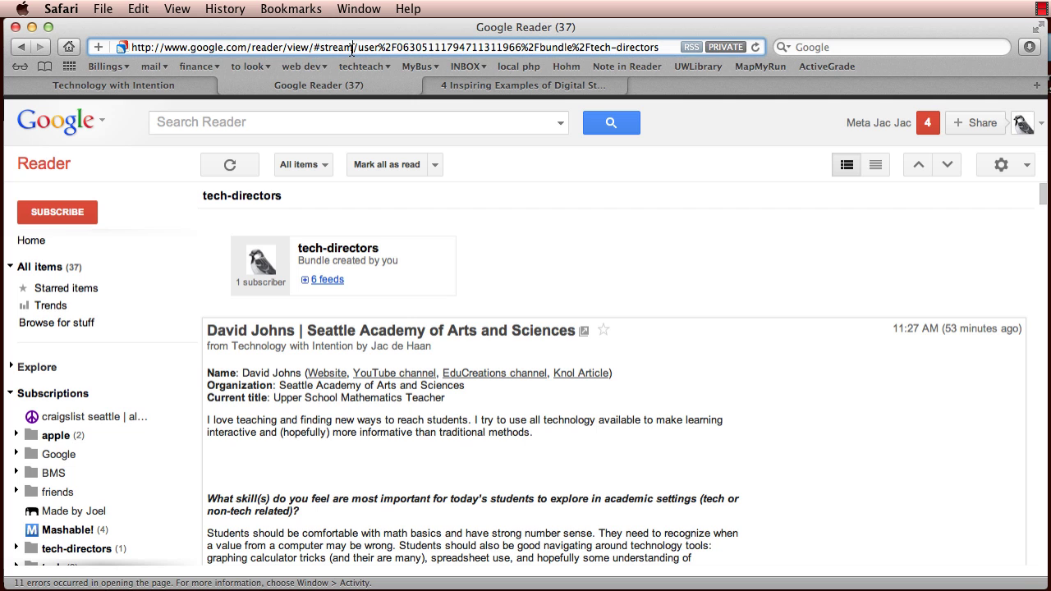
# Step: Paste the tech-directors preview URL in Chrome and subscribe the second account to its six feeds
pyautogui.press('super+Tab')
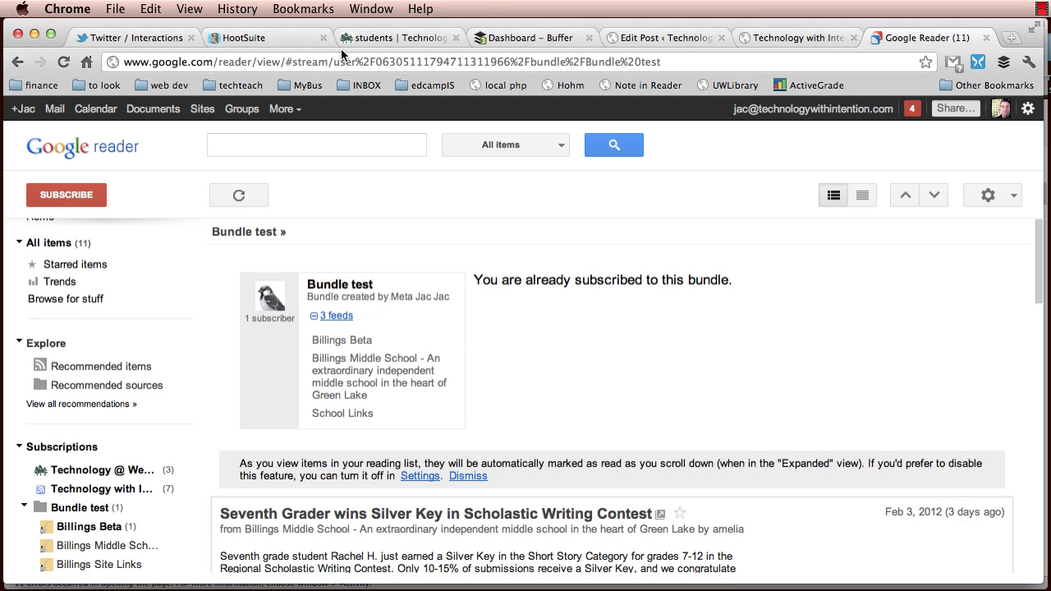
pyautogui.click(335, 59)
pyautogui.press('super+v')
pyautogui.press('Return')
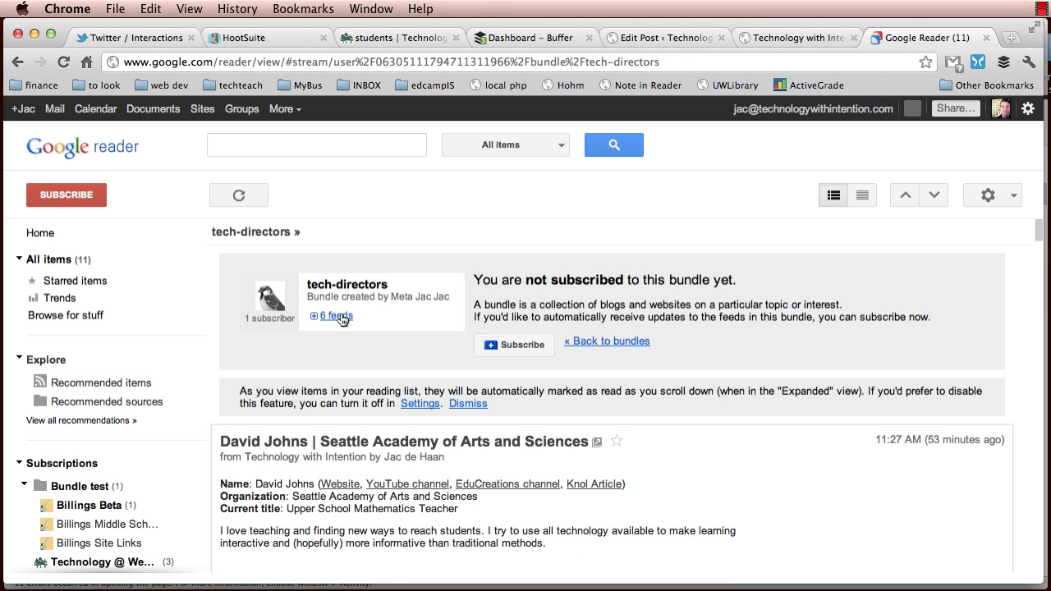
pyautogui.click(341, 318)
pyautogui.click(341, 318)
pyautogui.click(533, 344)
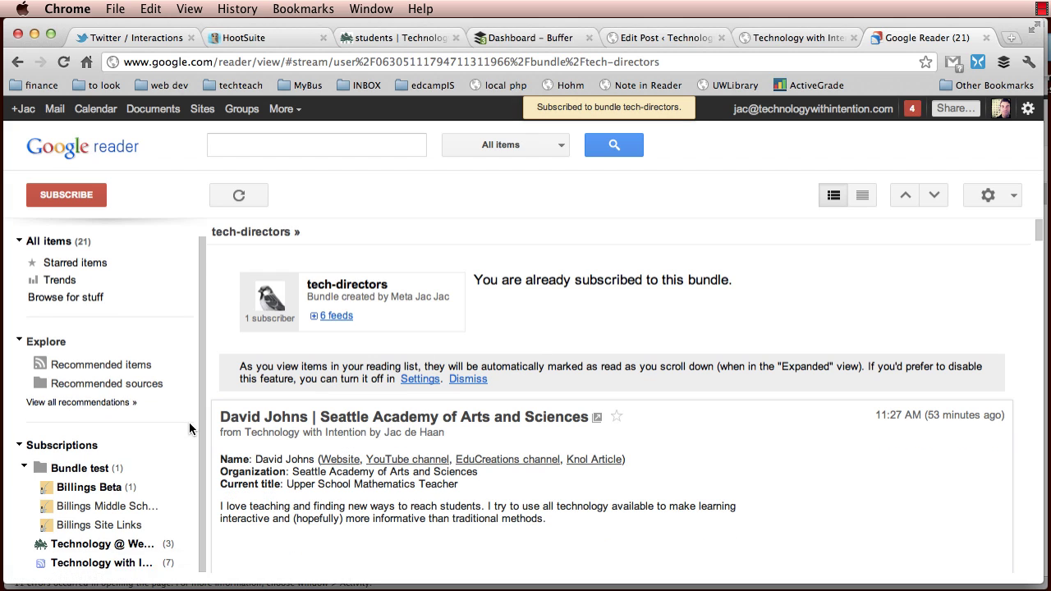
pyautogui.scroll(-1, 74, 452)
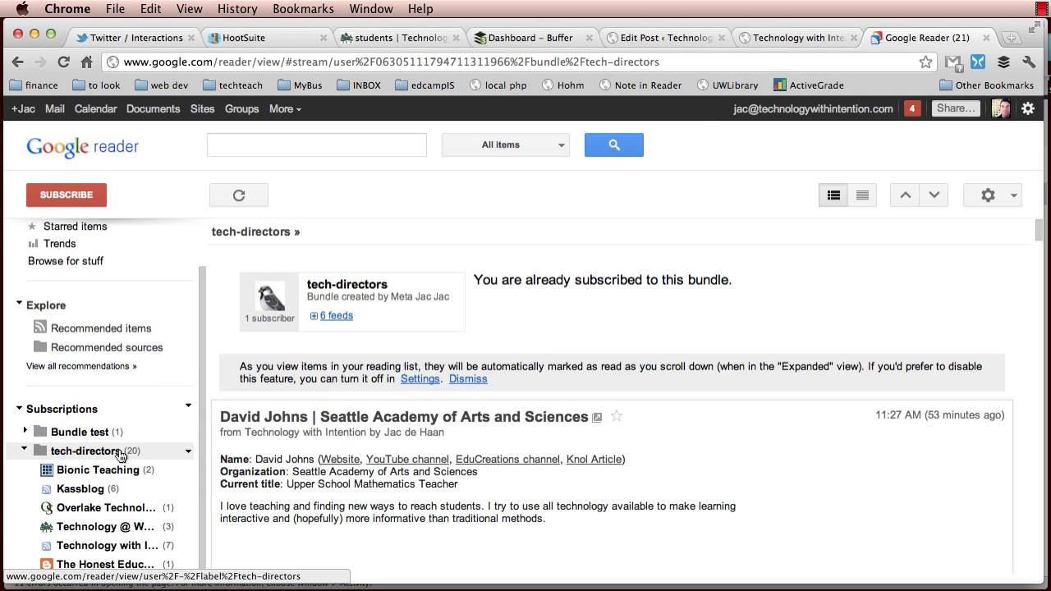